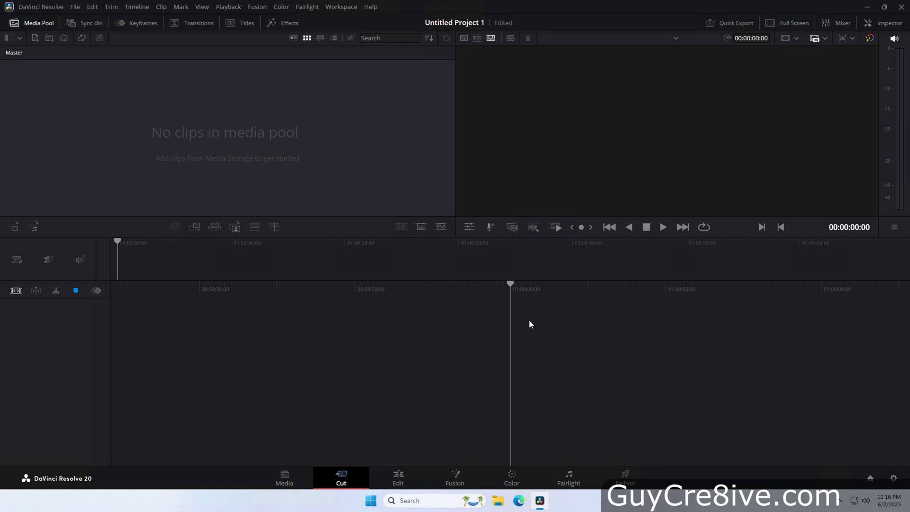
On the Media page, browse to Storage (S:) > Demo and open Video.mp4's context menu.
left_click(284, 478)
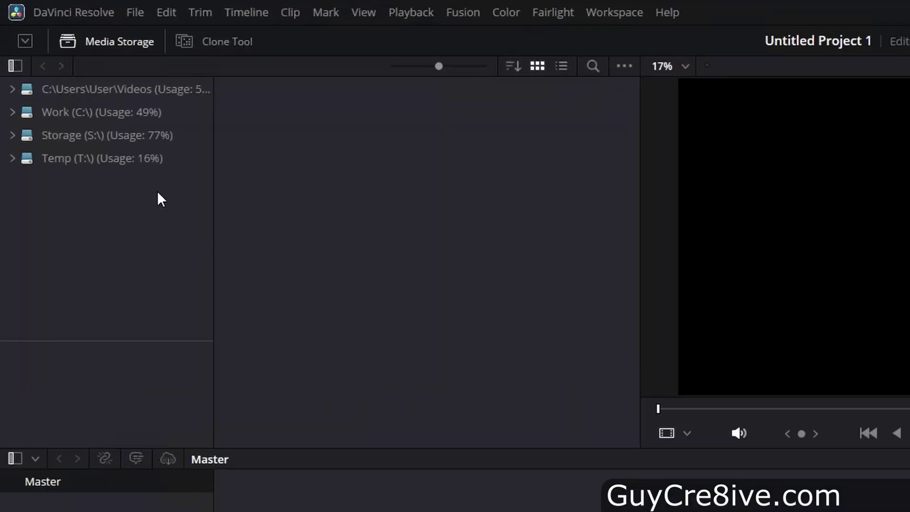
left_click(67, 75)
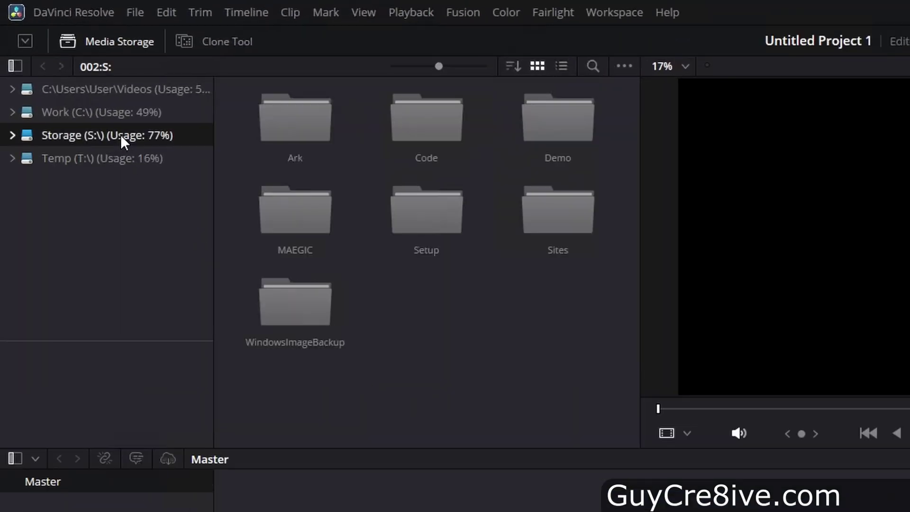
double_click(550, 127)
left_click(282, 121)
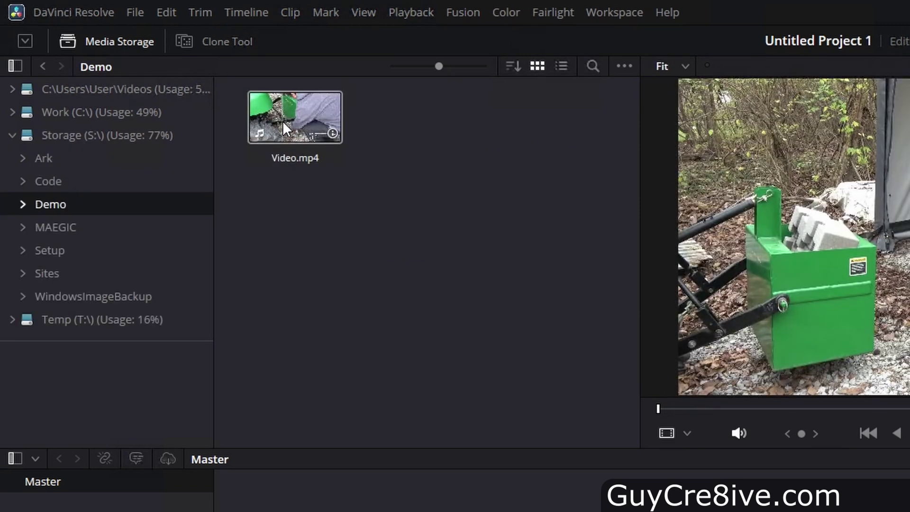
right_click(283, 121)
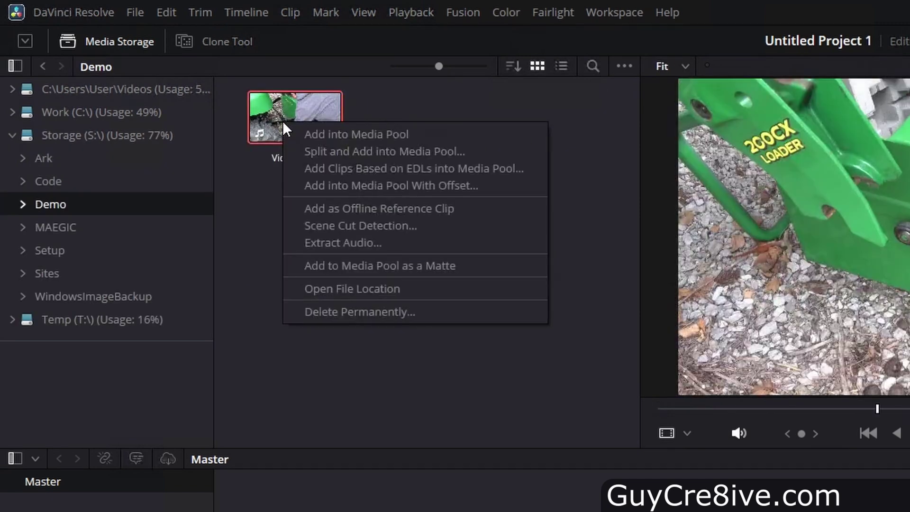
Run Auto Scene Detect on Video.mp4 and preview the detected cuts, including frames 888 and 1261.
left_click(385, 228)
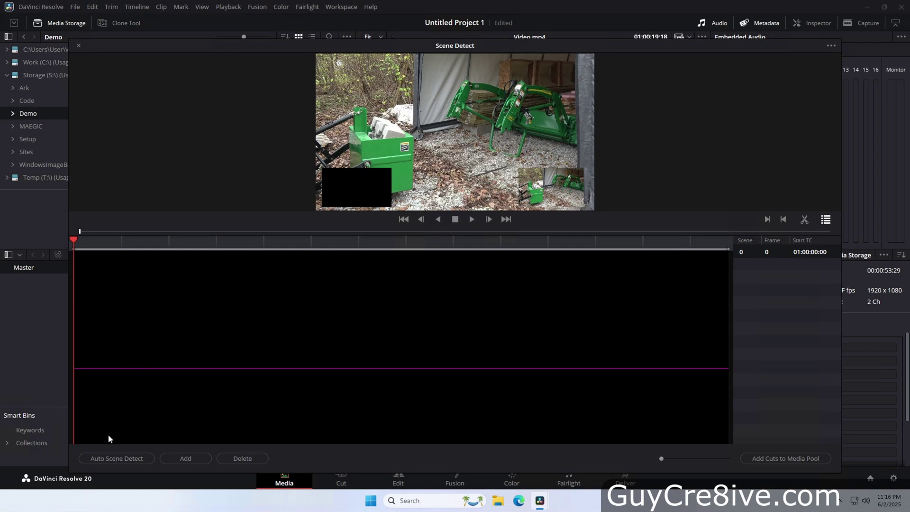
left_click(116, 459)
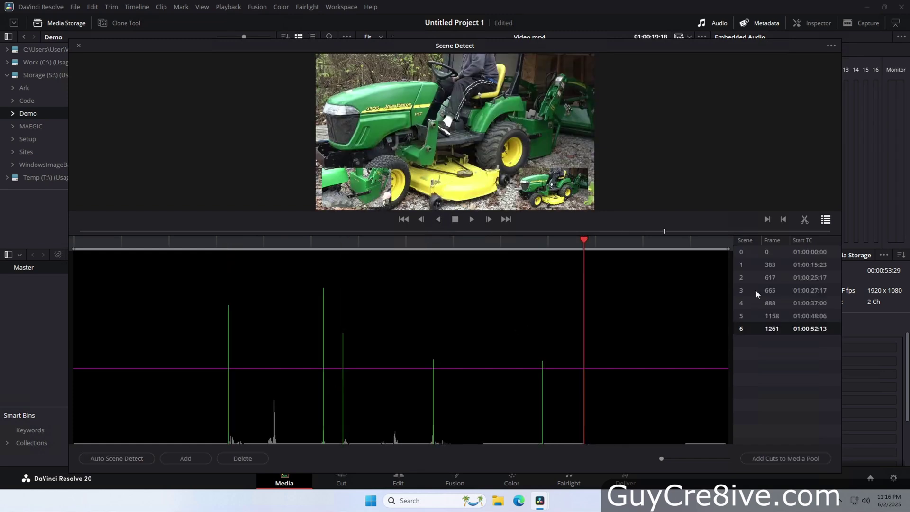
left_click(773, 264)
left_click(769, 290)
left_click(772, 303)
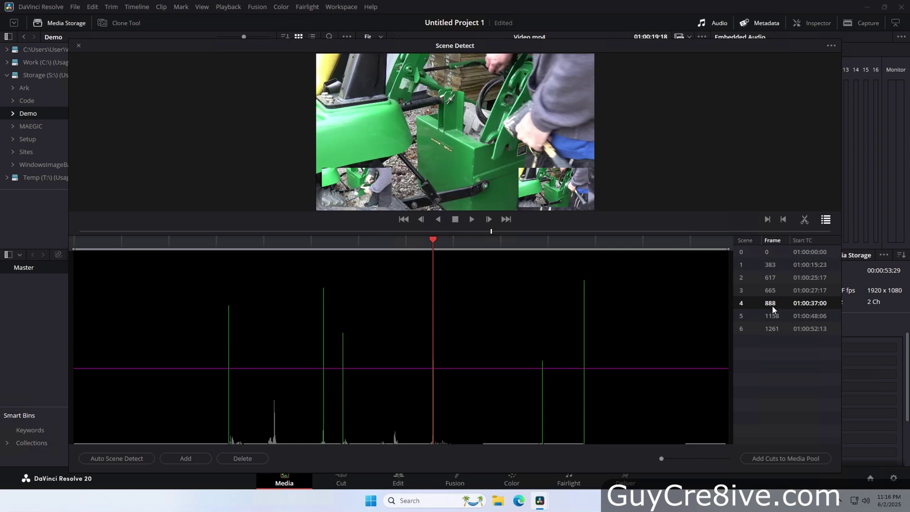
left_click(772, 329)
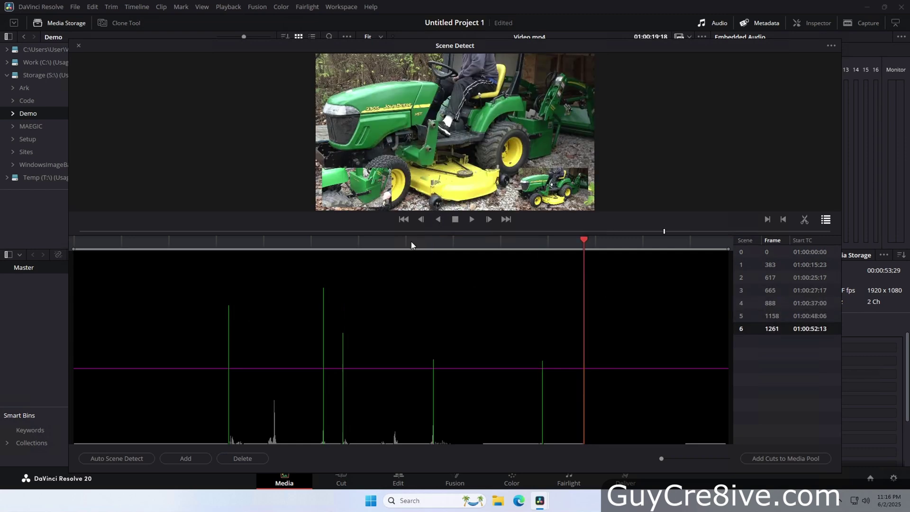
left_click_drag(417, 250, 274, 263)
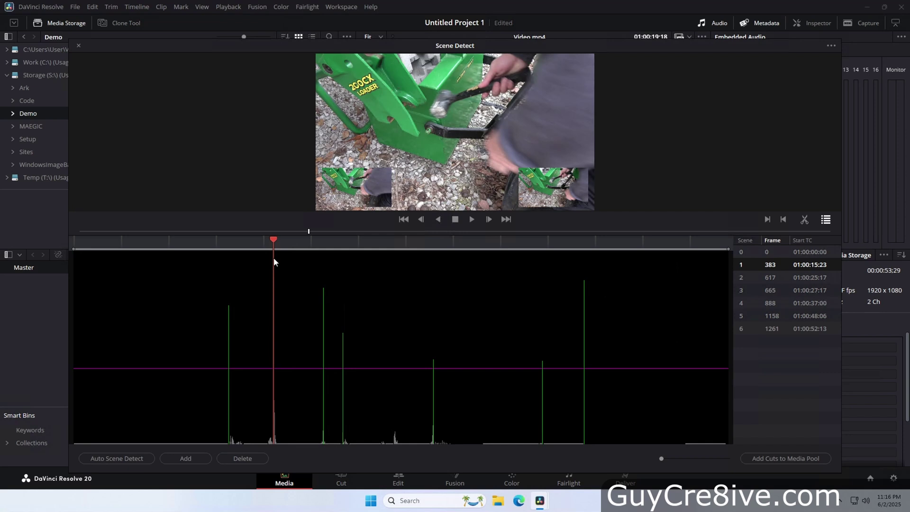
left_click(185, 459)
left_click_drag(272, 242, 259, 243)
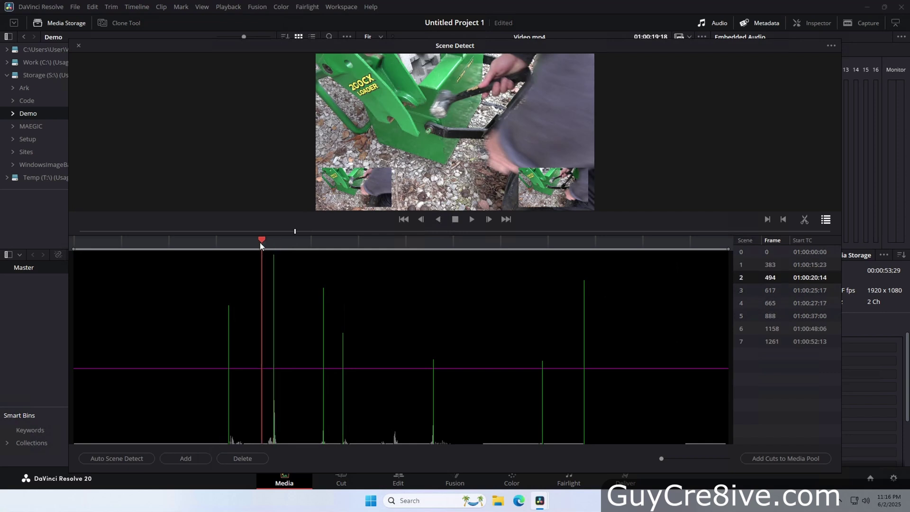
left_click(769, 267)
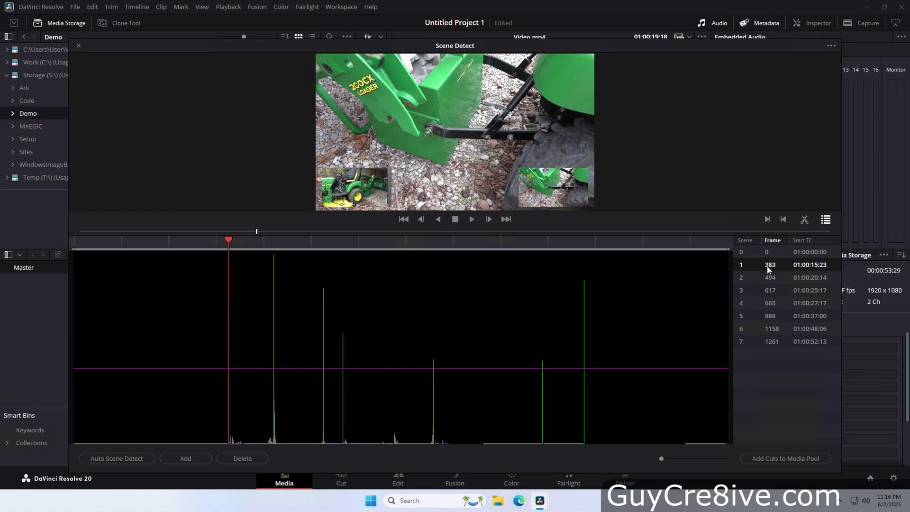
left_click(772, 279)
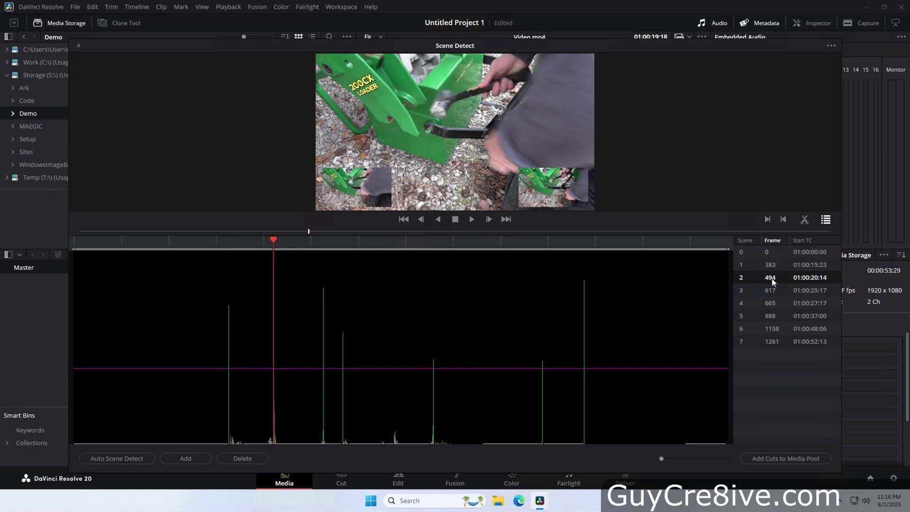
left_click(238, 460)
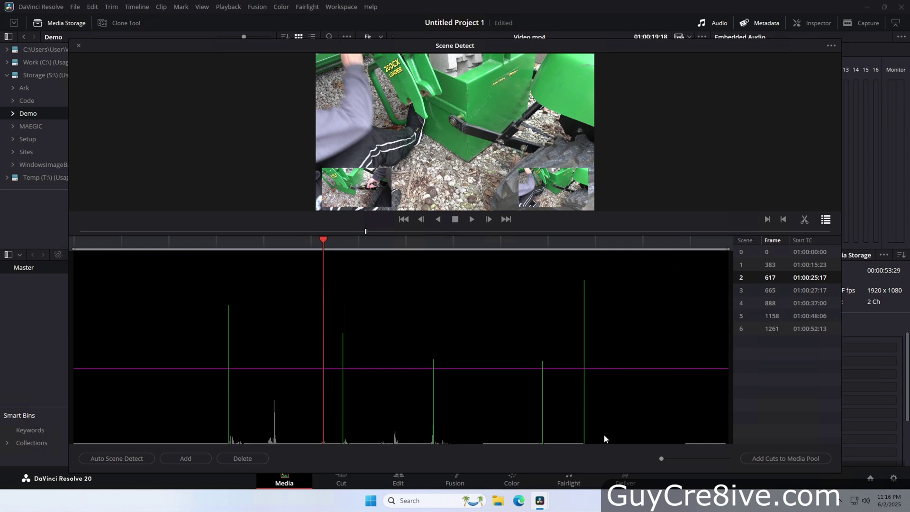
Add the seven cuts to the Media Pool, accept the frame-rate change, and close Scene Detect.
left_click(775, 458)
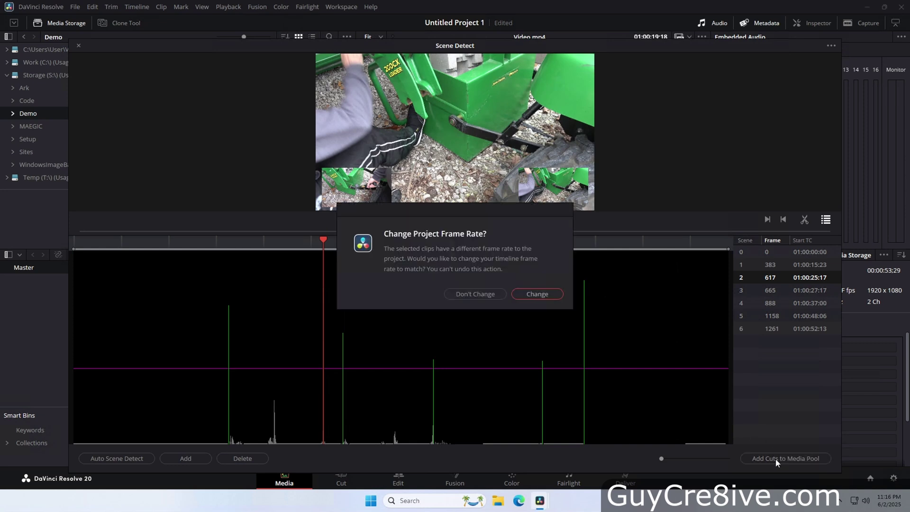
left_click(540, 296)
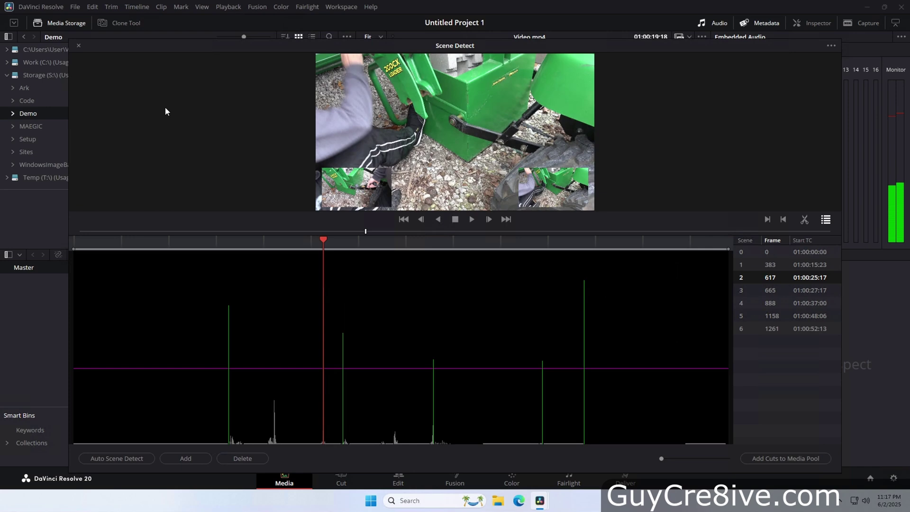
left_click(80, 46)
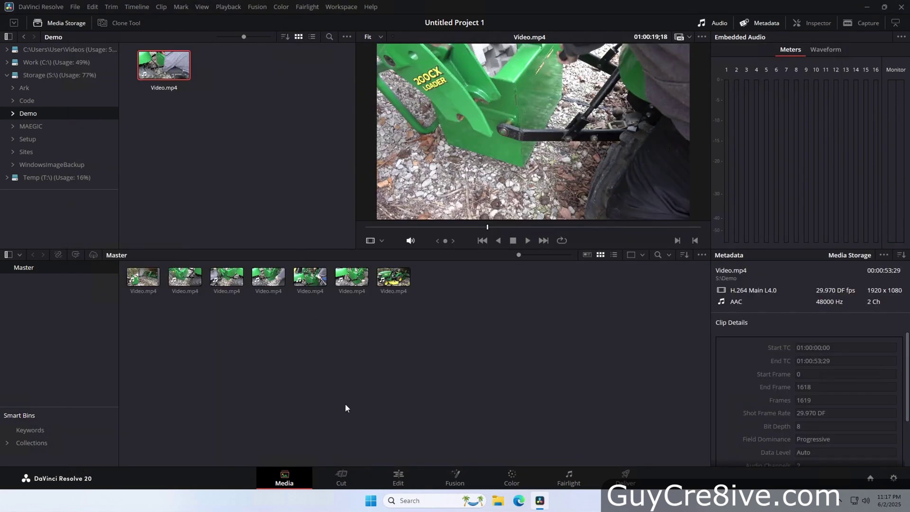
On the Cut page, drag all seven scene clips together onto a new timeline.
left_click(350, 483)
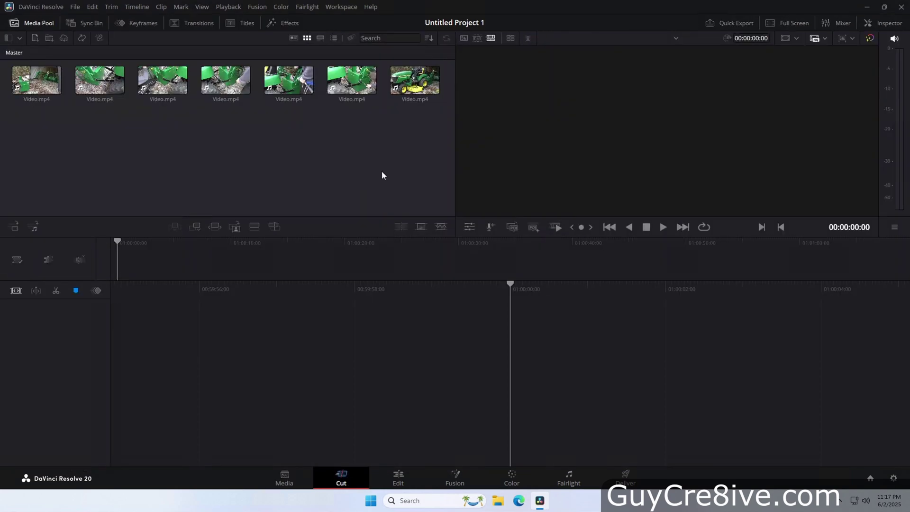
key("ctrl+a")
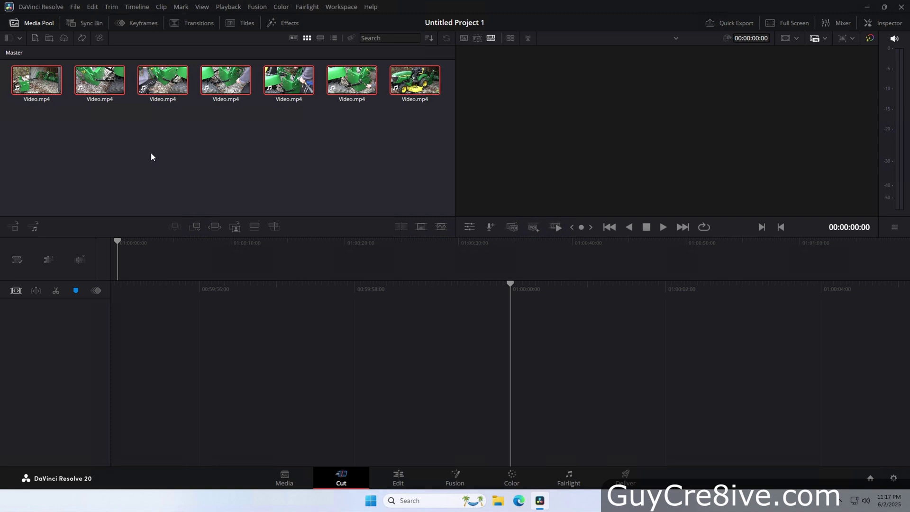
left_click_drag(98, 85, 543, 387)
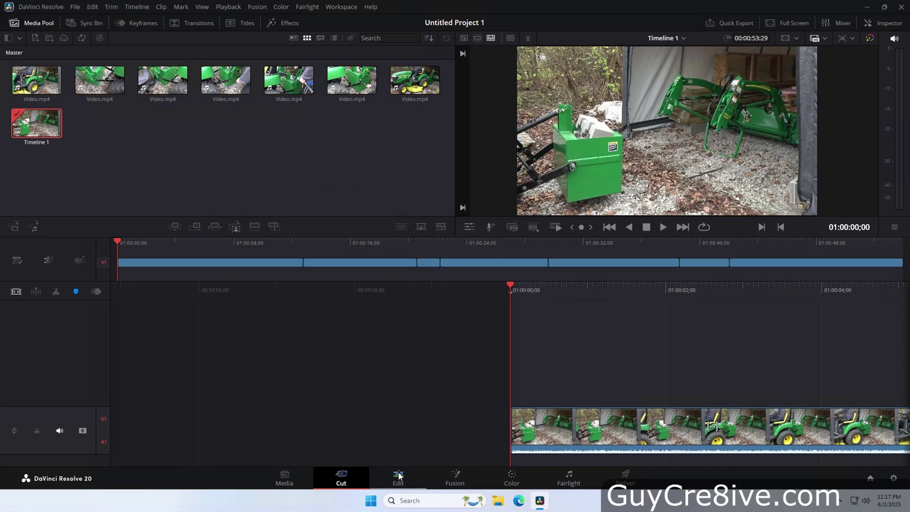
On the Edit page, zoom Timeline 1 to fit and scrub through its seven clips.
left_click(397, 475)
key("shift+z")
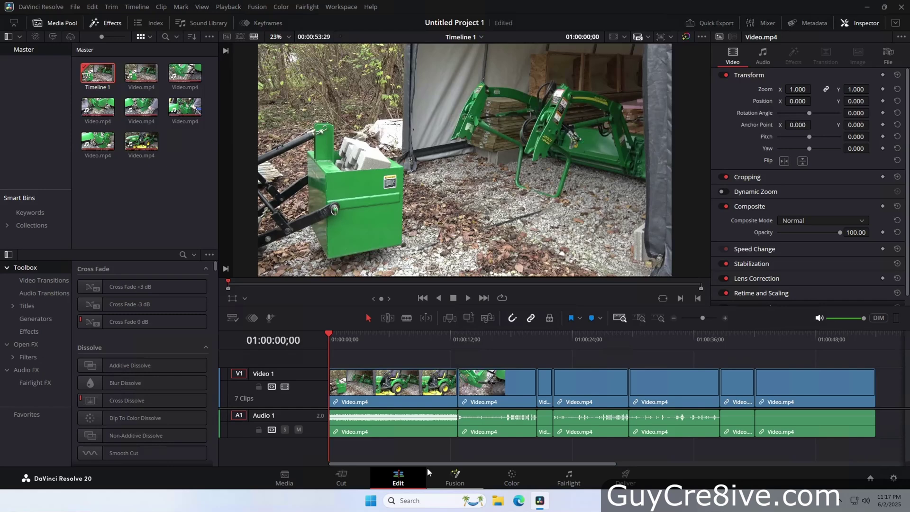
mouse_move(329, 336)
left_mouse_down()
mouse_move(534, 337)
mouse_move(679, 351)
left_mouse_up()
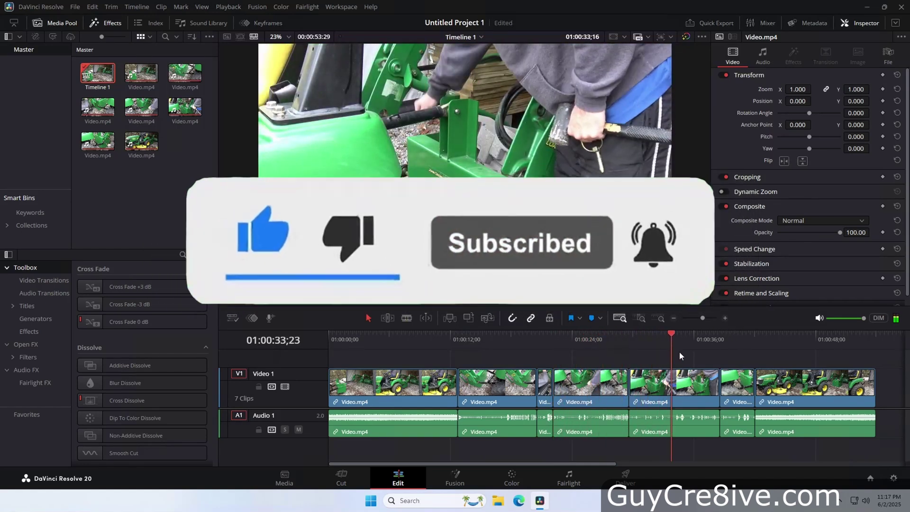